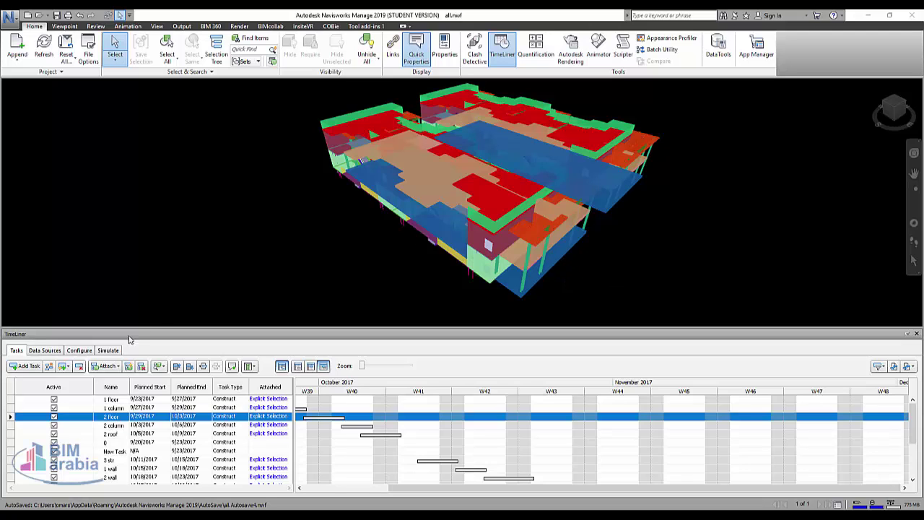
Step: Preview the build sequence in the Simulate view, then stop it back at 9/20/2017, Day 1 Week 1
click(108, 351)
click(81, 367)
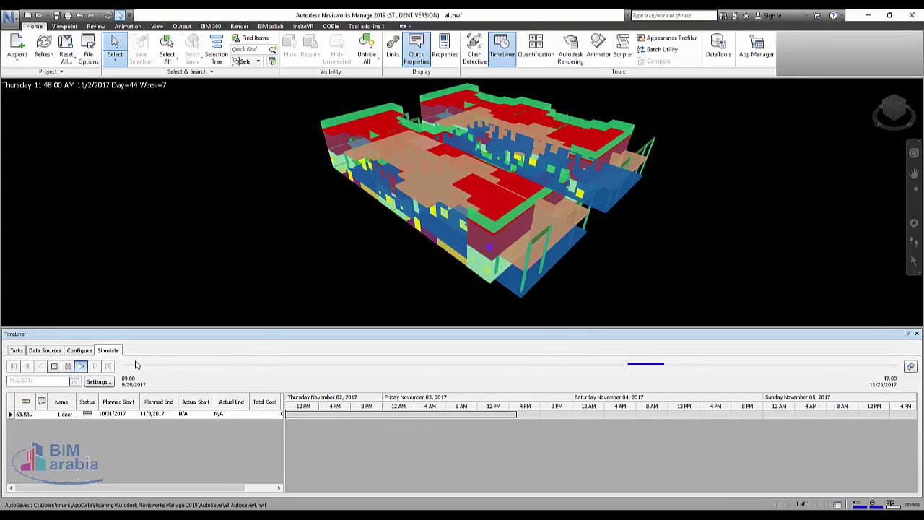
click(54, 367)
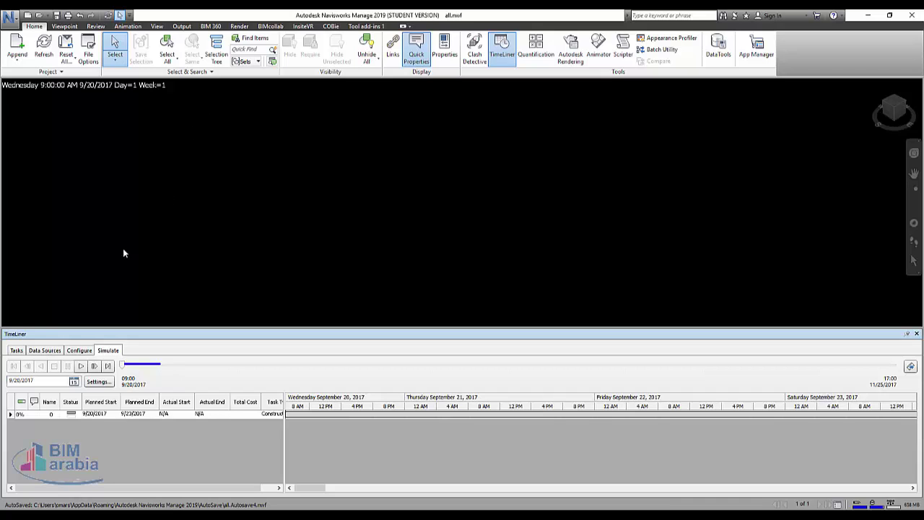
Step: Show Material, Labor, Equipment, Subcontractor and Total Cost columns in the Tasks grid via Choose Columns
click(16, 350)
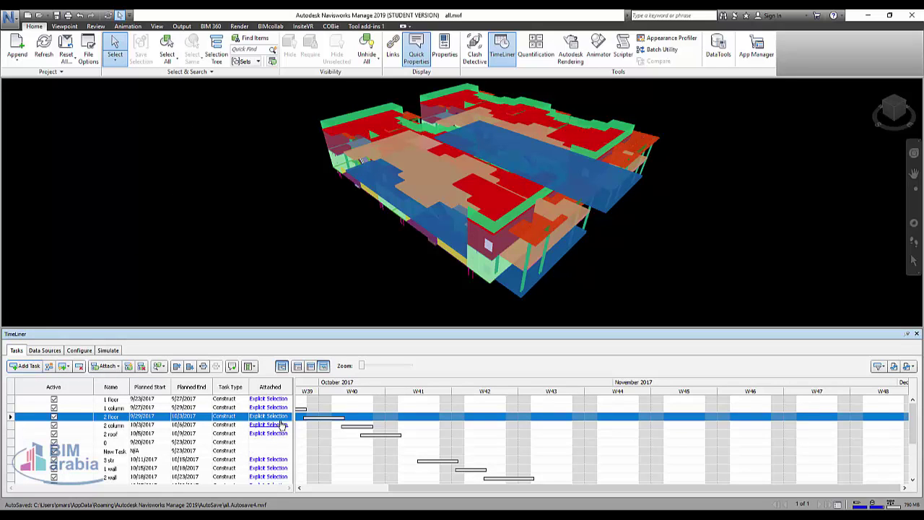
click(250, 367)
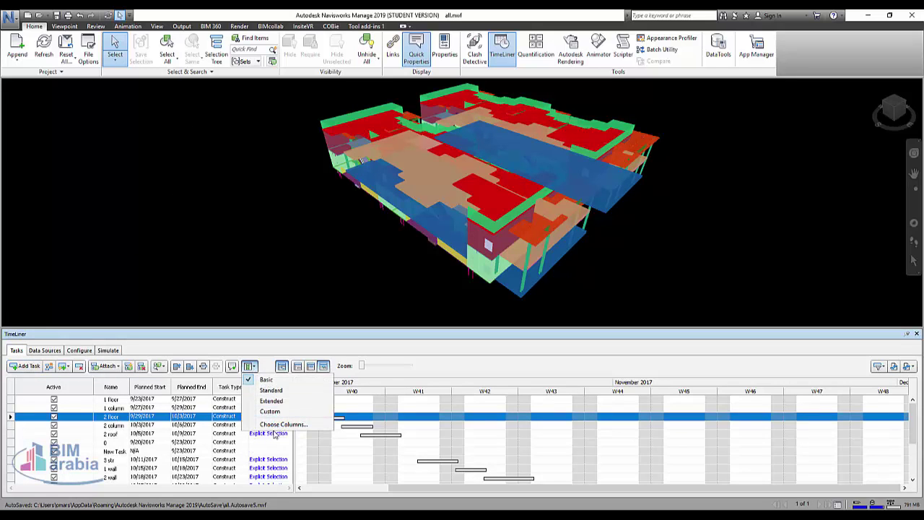
click(278, 425)
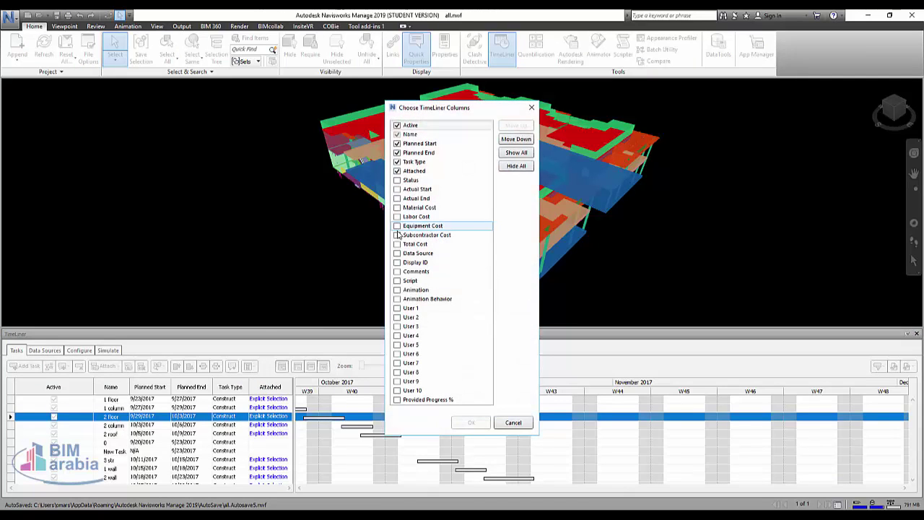
click(419, 208)
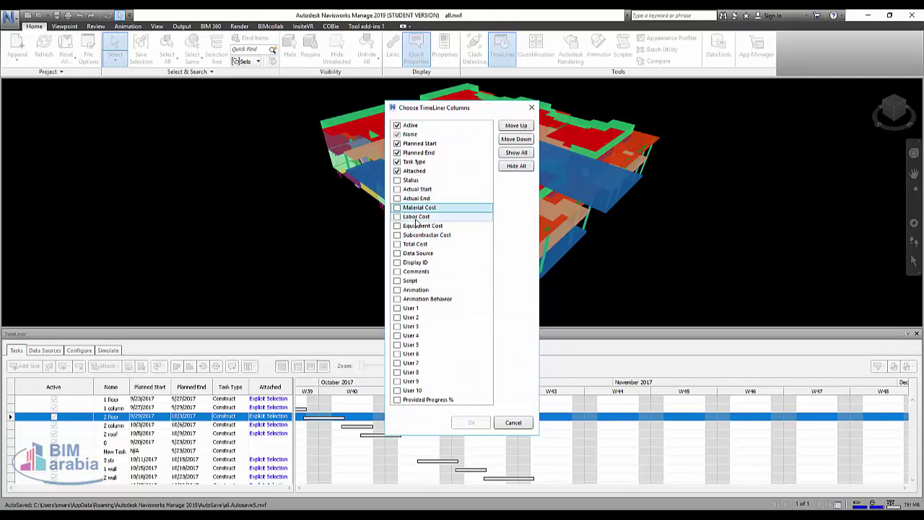
click(409, 218)
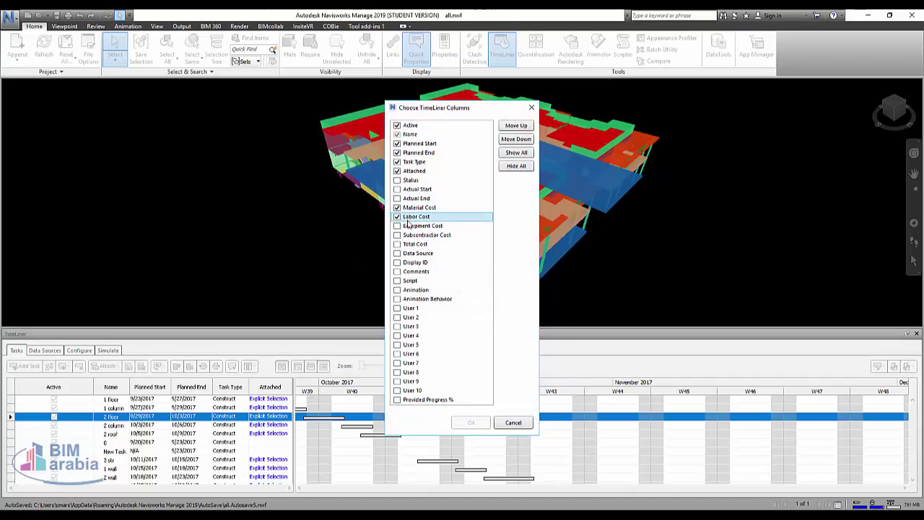
click(398, 226)
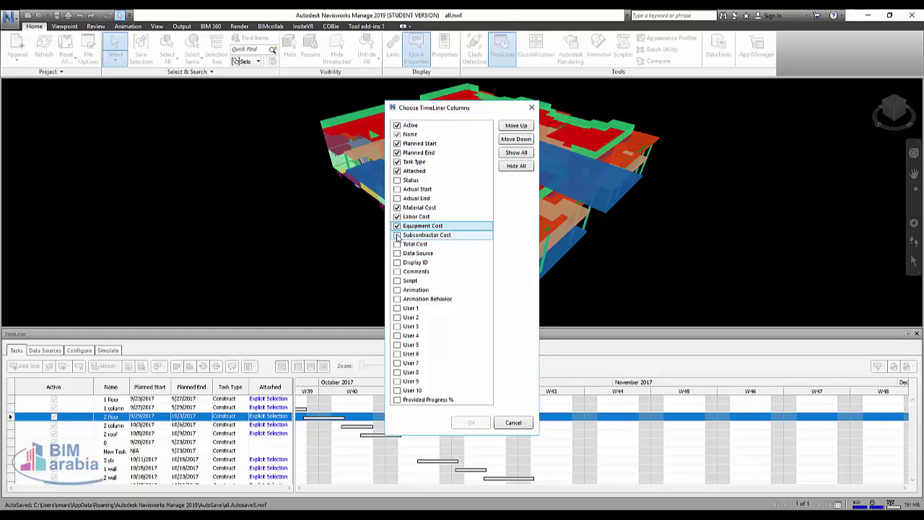
click(397, 235)
click(397, 244)
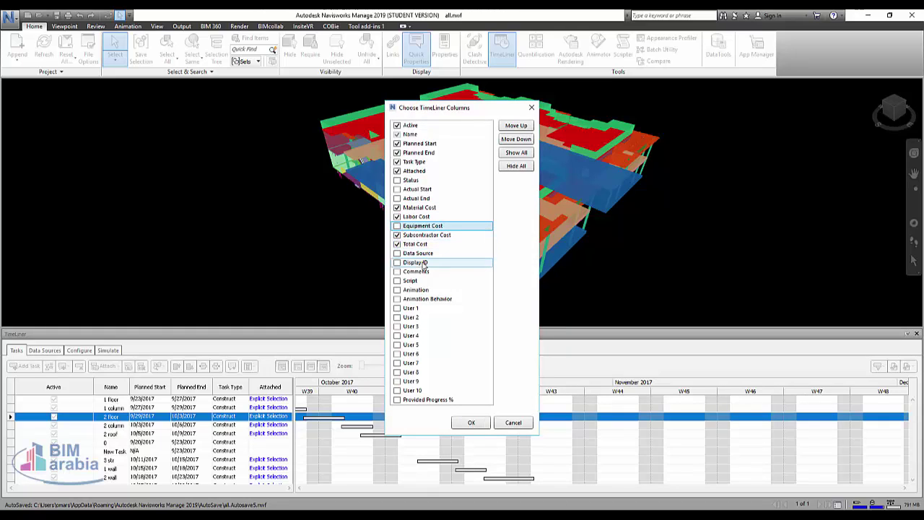
click(398, 226)
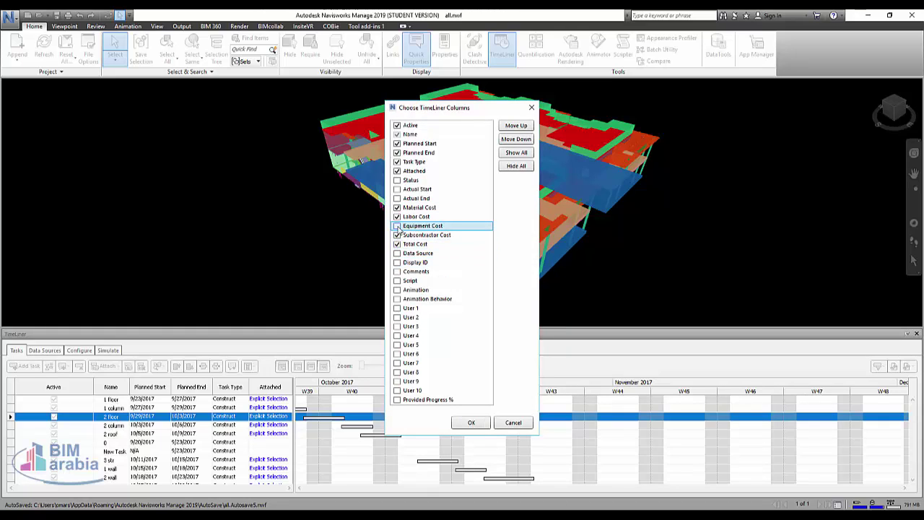
click(471, 423)
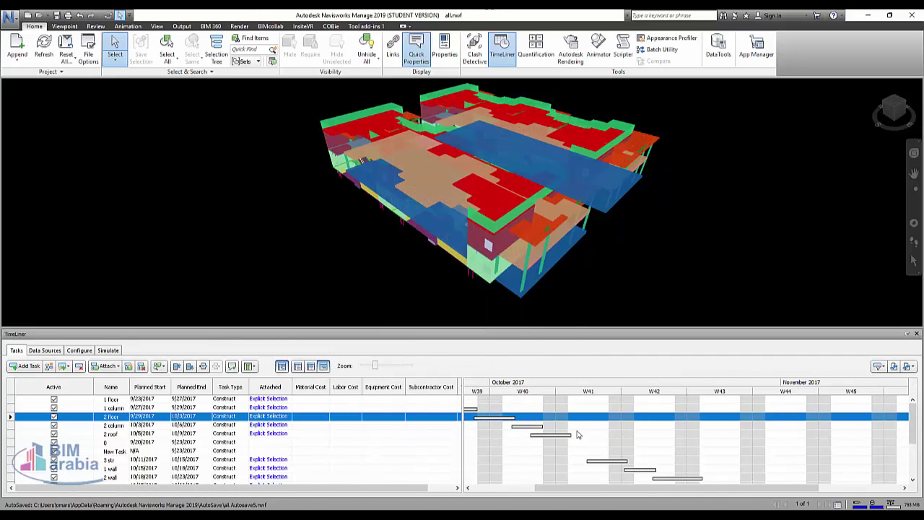
Step: Give the 1 floor task material 4, labor 5, equipment 6 and subcontractor 5 costs
click(304, 400)
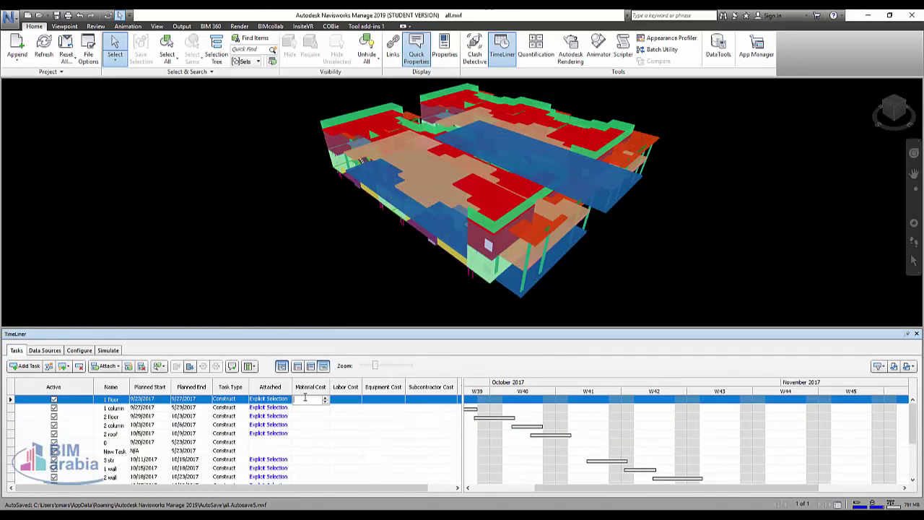
text(4)
click(347, 399)
text(5)
click(402, 400)
text(6)
click(426, 399)
text(5)
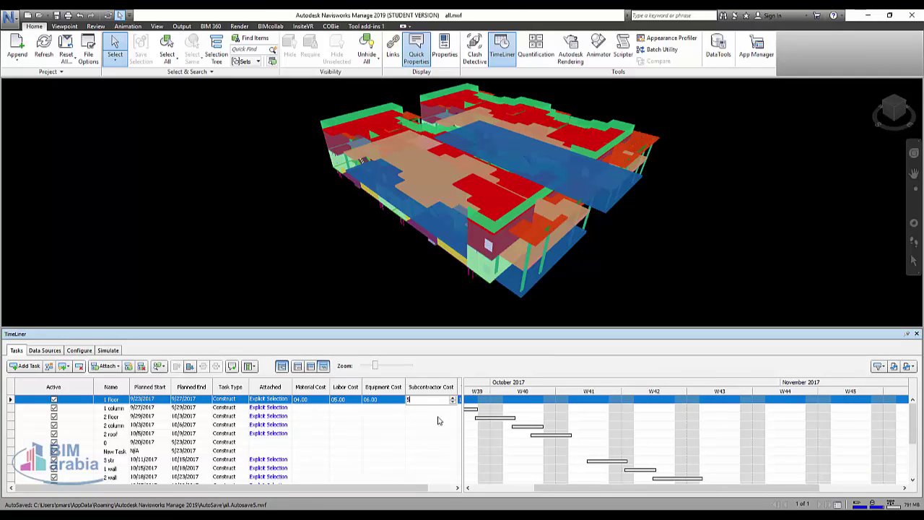
click(442, 488)
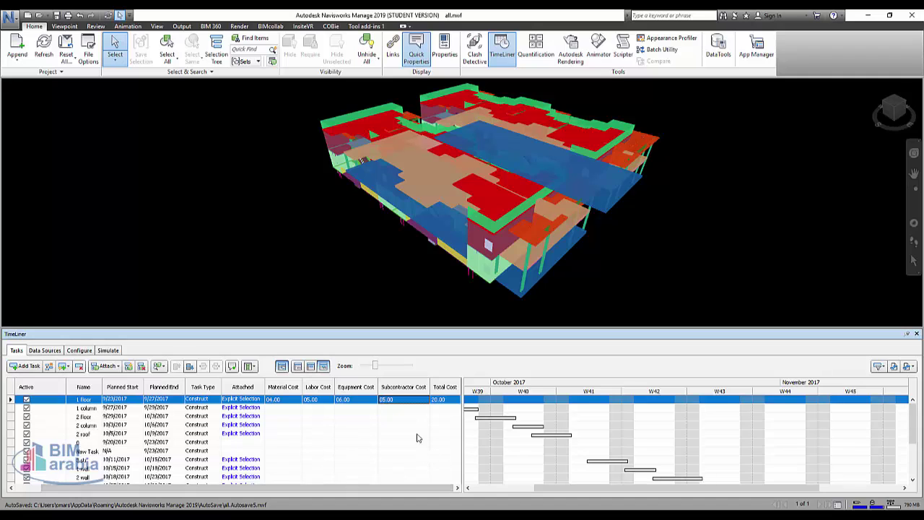
Step: Give the 1 column task material 434, labor 34, equipment 4434 and subcontractor 434 costs
click(287, 408)
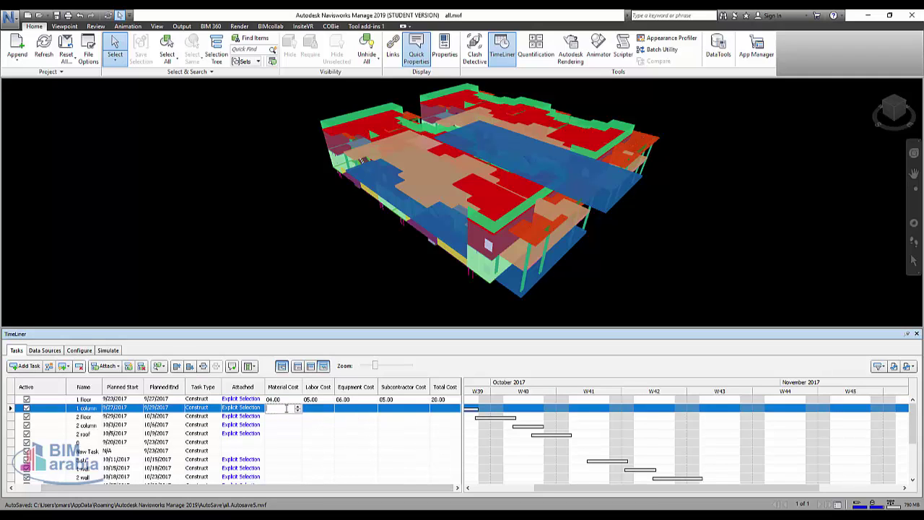
text(434)
click(325, 412)
text(34)
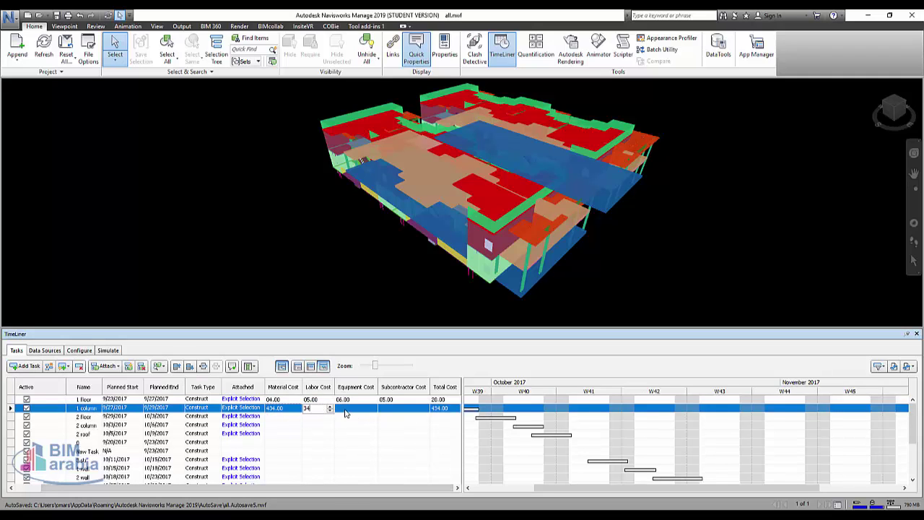
click(346, 412)
text(4434)
click(390, 408)
text(434)
Step: Give the 2 floor task material 545, labor 454, equipment 5 and subcontractor 02 costs
click(282, 417)
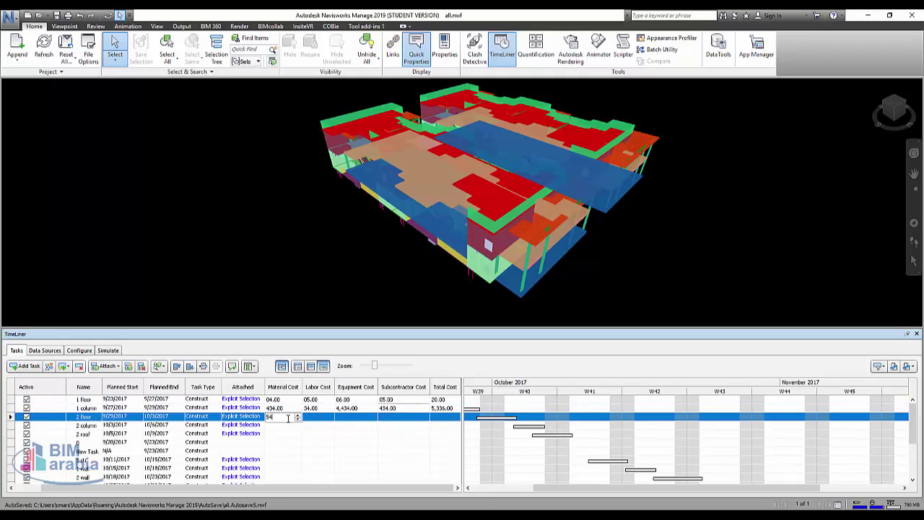
text(545)
click(313, 419)
text(454)
click(353, 417)
text(52)
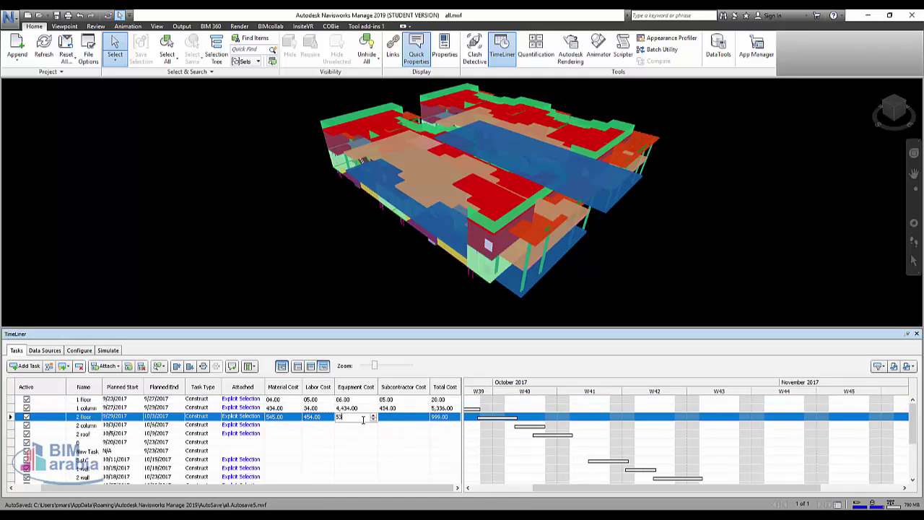
click(387, 417)
text(02)
Step: Give the 2 column task labor 05, equipment 06 and subcontractor 4 costs
click(290, 426)
text(45)
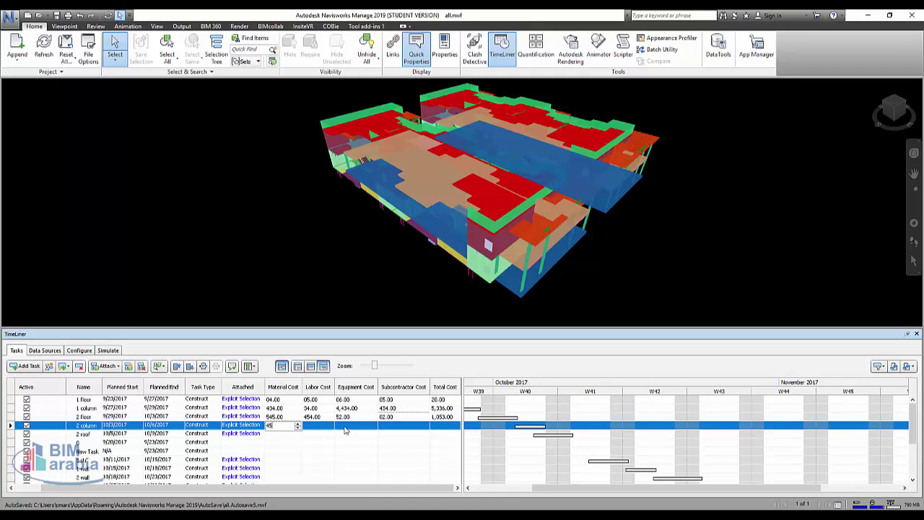
click(331, 429)
text(05)
click(354, 429)
text(06)
click(390, 430)
text(4)
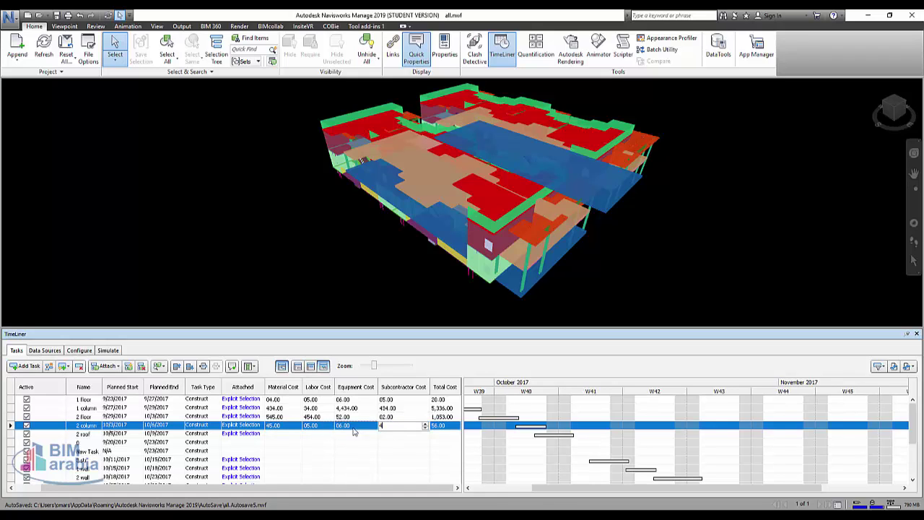
Step: Give the 2 roof task material 03, labor 04, equipment 5 and subcontractor 3 costs
click(281, 434)
text(03)
click(320, 434)
text(04)
click(347, 434)
text(5)
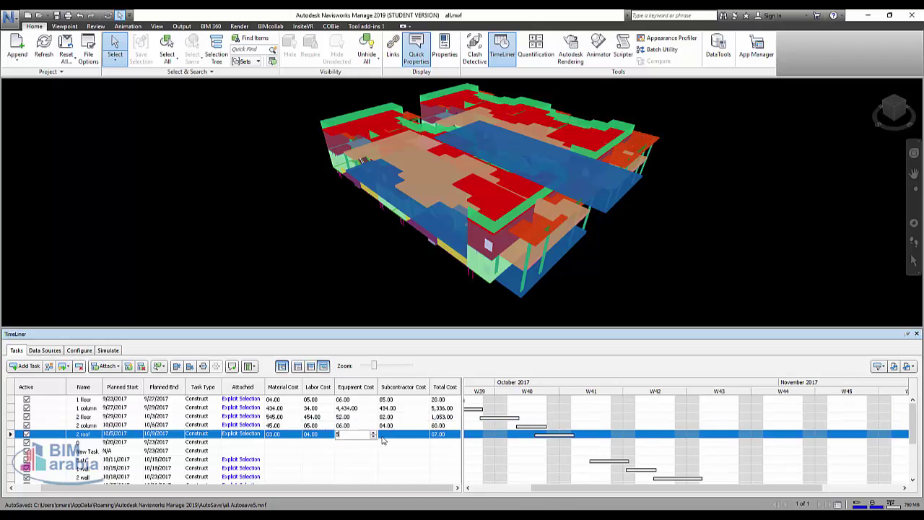
click(383, 435)
text(3)
Step: Enter cost values of 44, 04 and 4 for the task named 0 row
click(284, 443)
text(4)
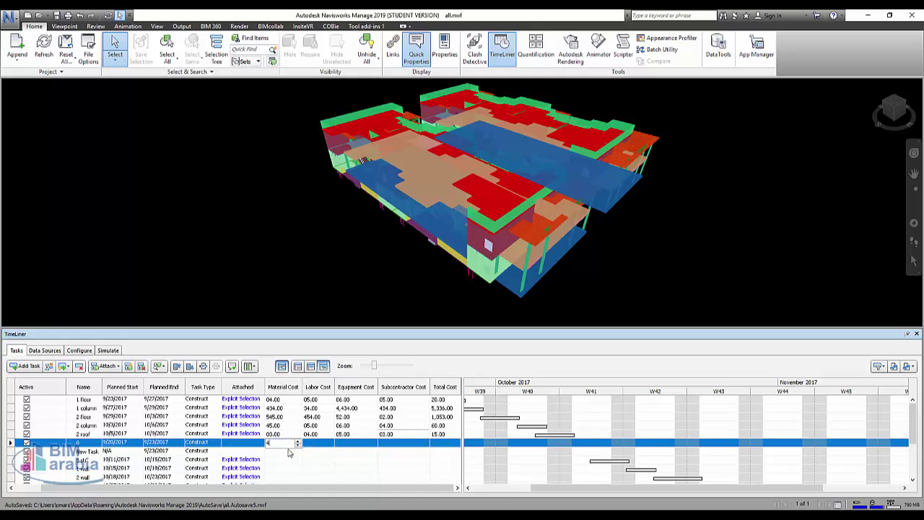
text(4)
click(318, 443)
text(04)
click(318, 451)
text(4)
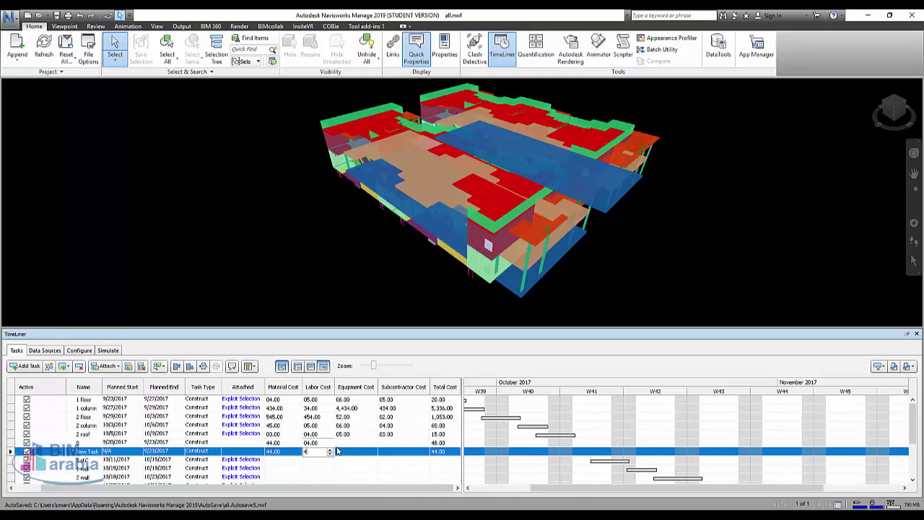
click(348, 452)
text(4)
click(393, 443)
text(4)
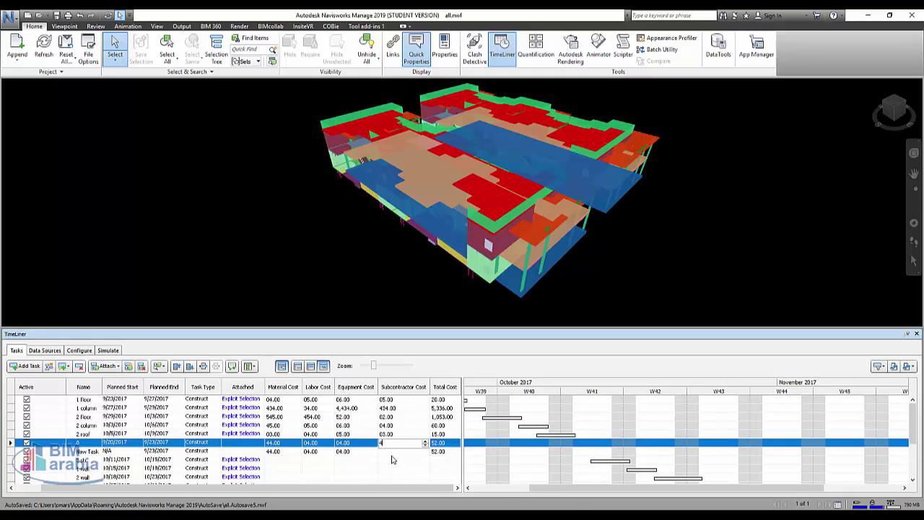
key(Return)
Step: Enter costs of 4, 4, 4 and 3 for the 10/11/2017 task
click(283, 460)
text(4)
click(317, 460)
text(4)
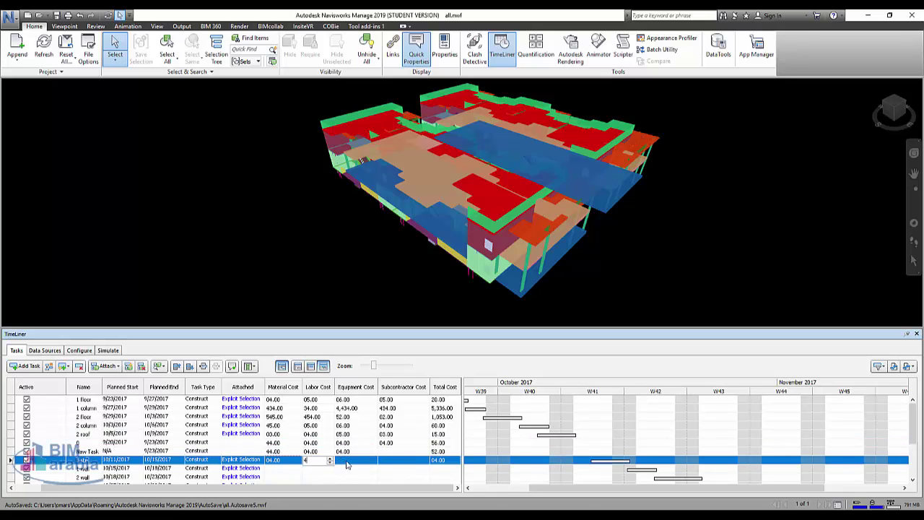
click(348, 460)
text(4)
click(394, 462)
text(3)
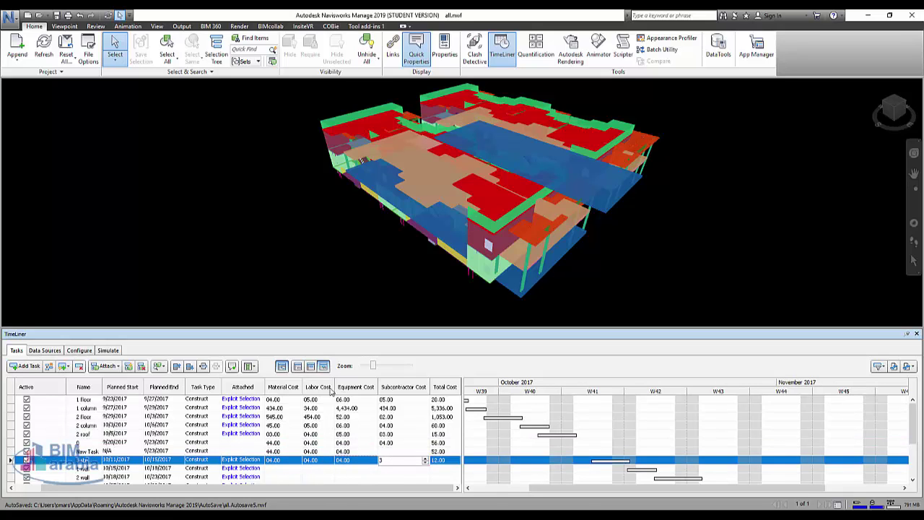
Step: Replay the simulation with the cost data, stop it, and open Simulation Settings
click(108, 351)
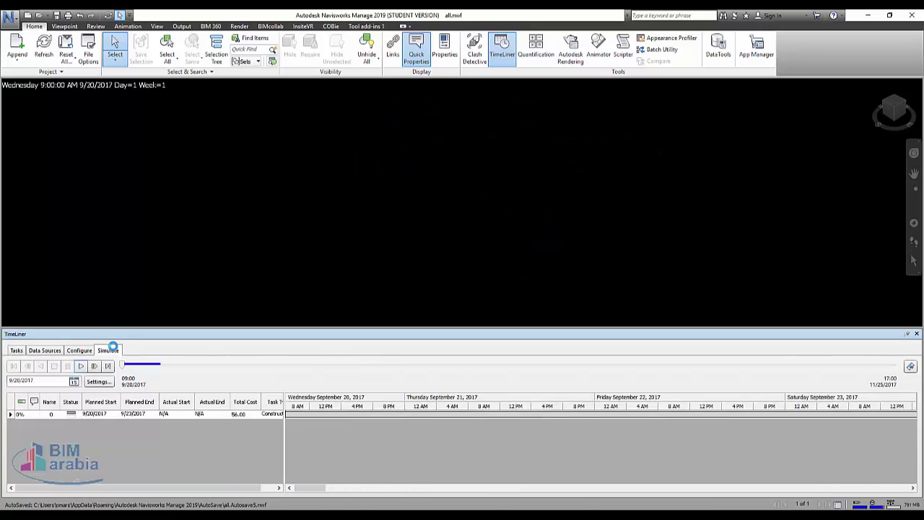
click(81, 366)
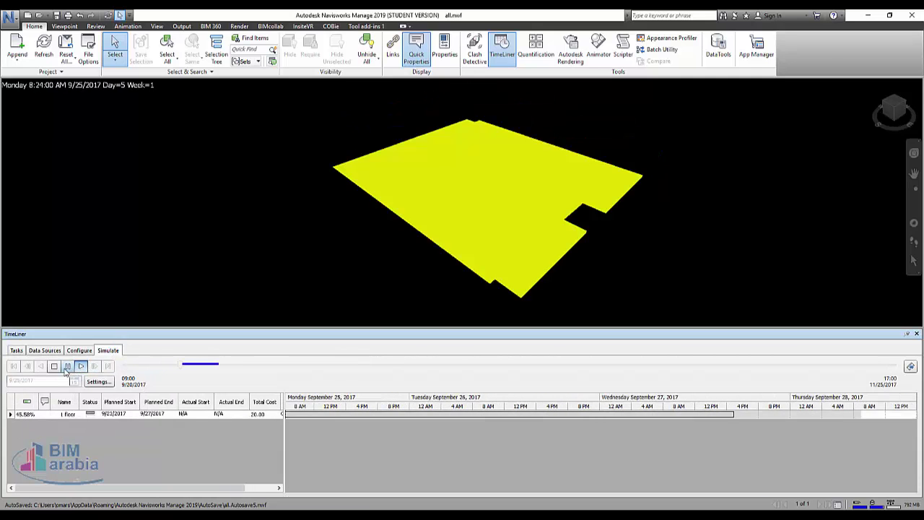
click(54, 367)
click(99, 381)
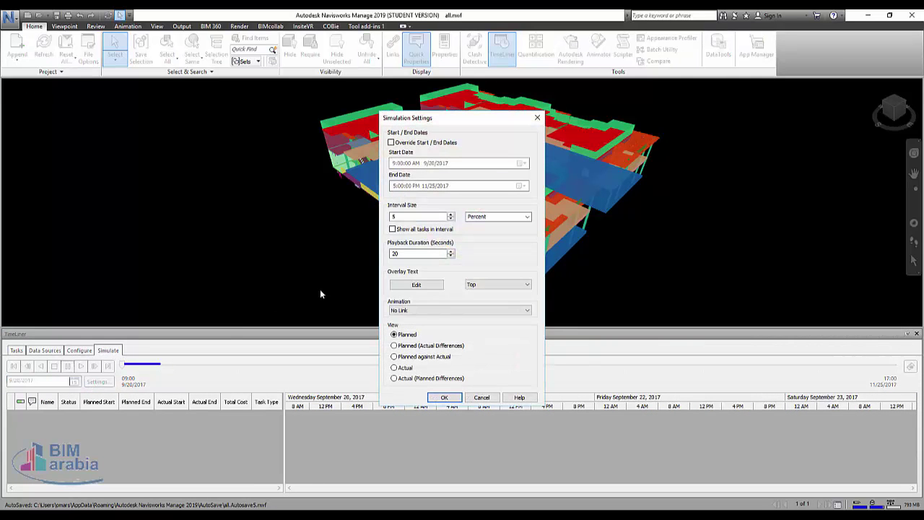
Step: Add '=' and the Material Cost field to the overlay text
click(412, 292)
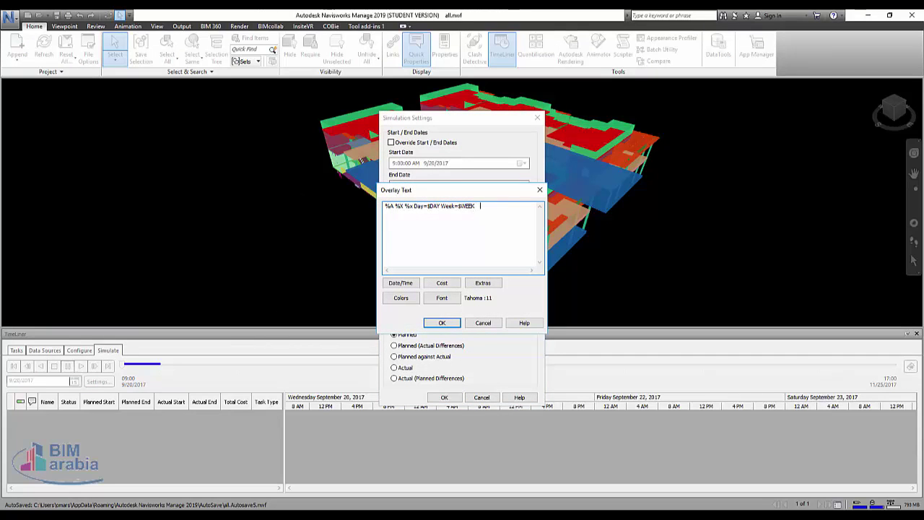
click(443, 286)
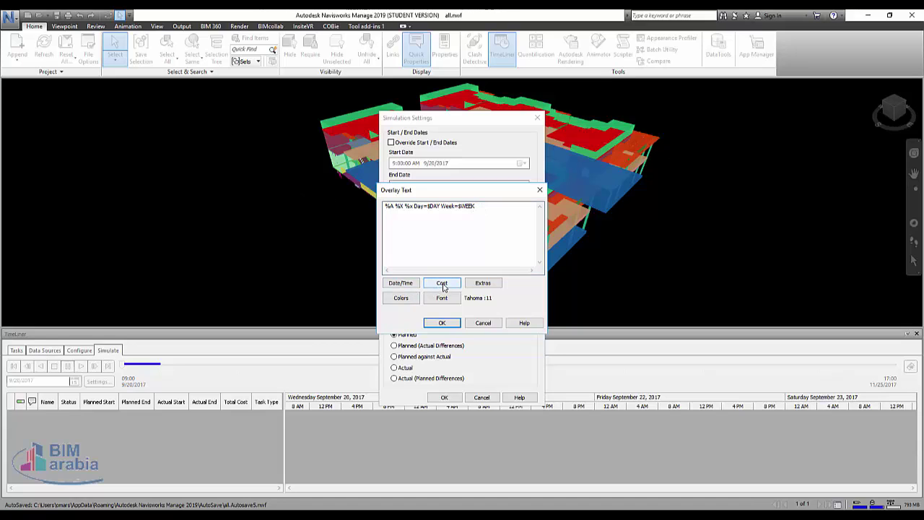
click(488, 208)
text(material cost)
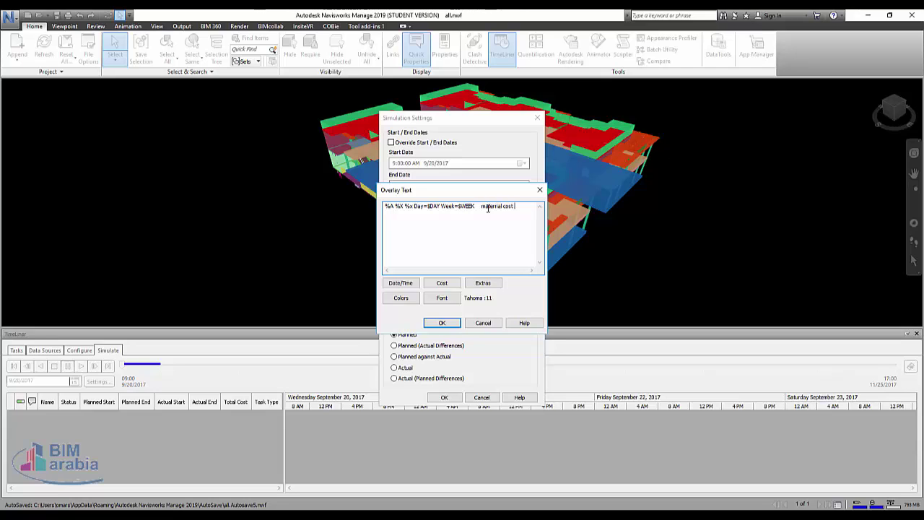
text(=)
click(446, 284)
click(451, 293)
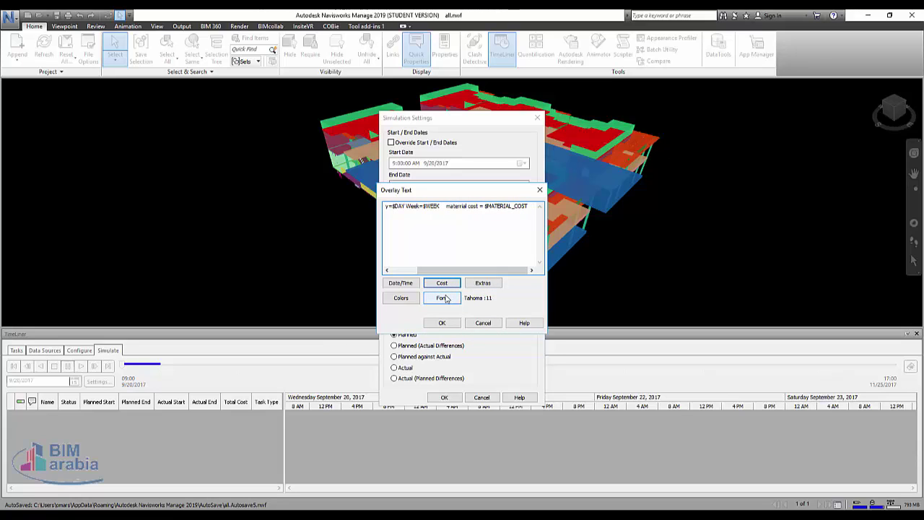
Step: Append '& labour cost =' with the Labor Cost field, then confirm both dialogs
text(&)
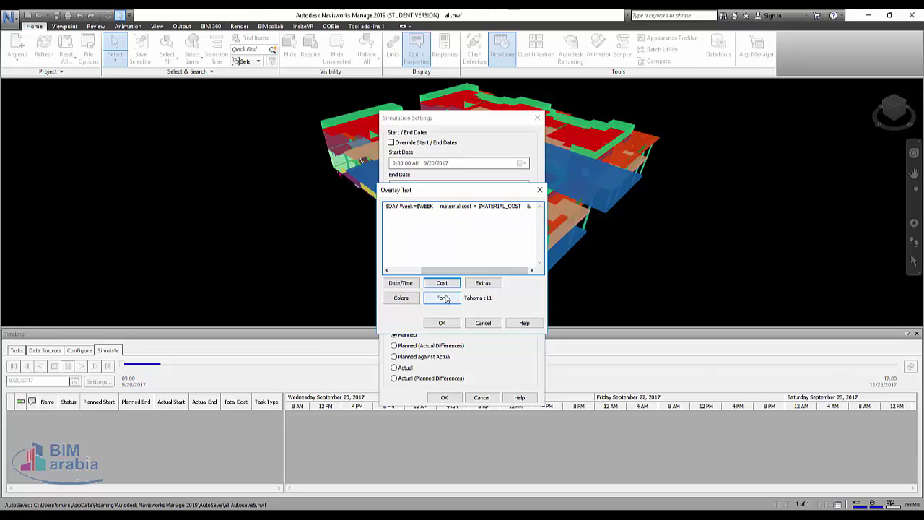
click(444, 284)
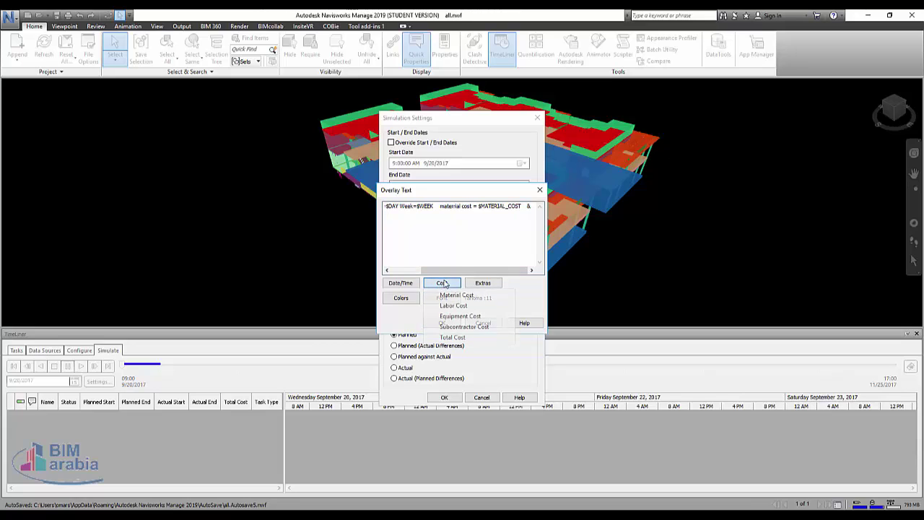
click(533, 209)
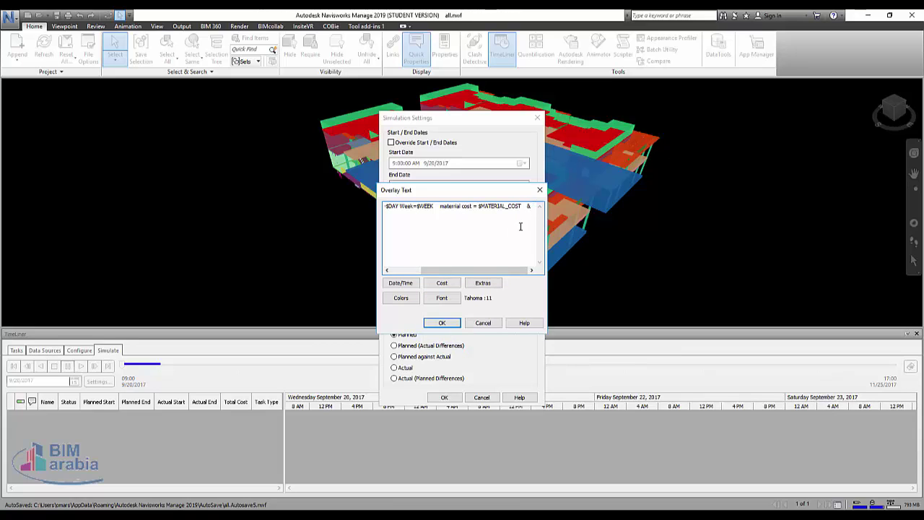
text(labou)
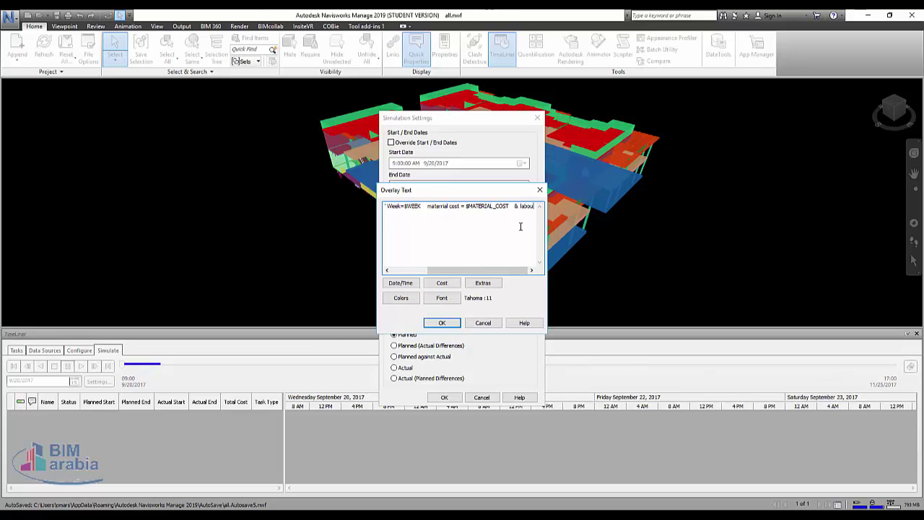
text(r co)
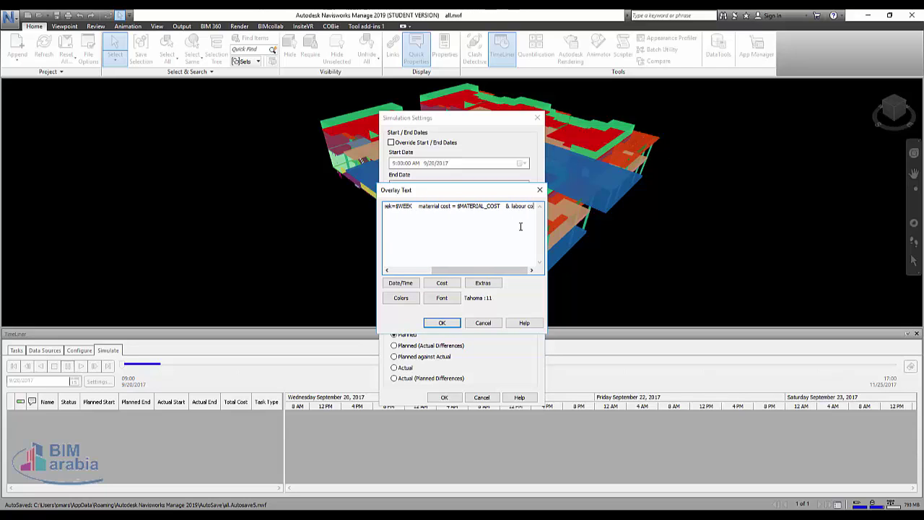
text(st =)
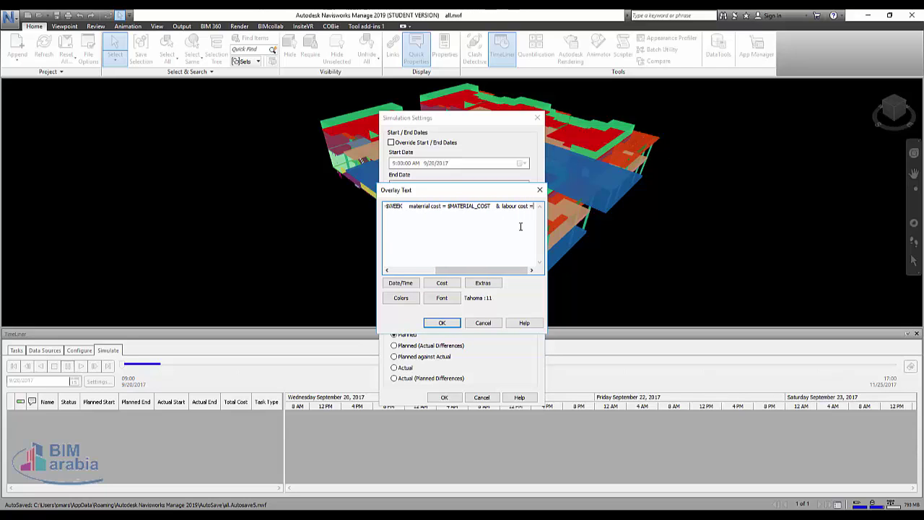
click(445, 287)
click(453, 306)
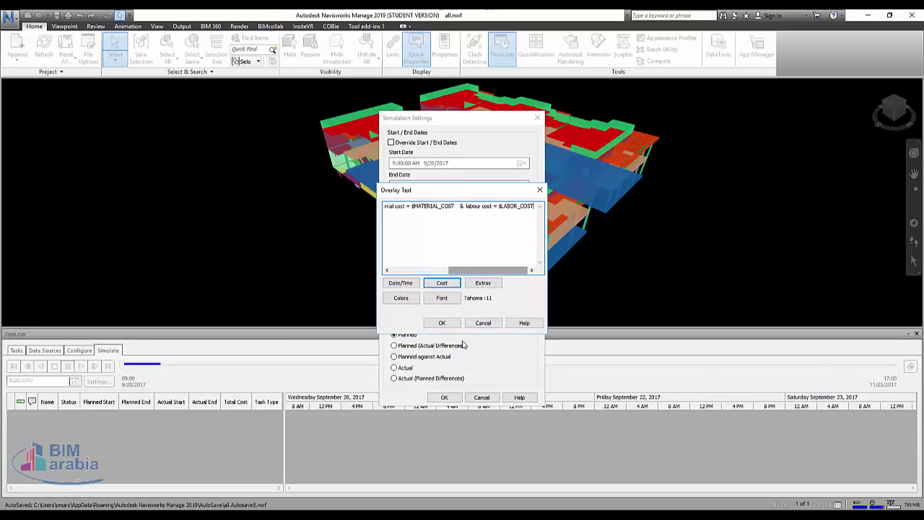
click(444, 323)
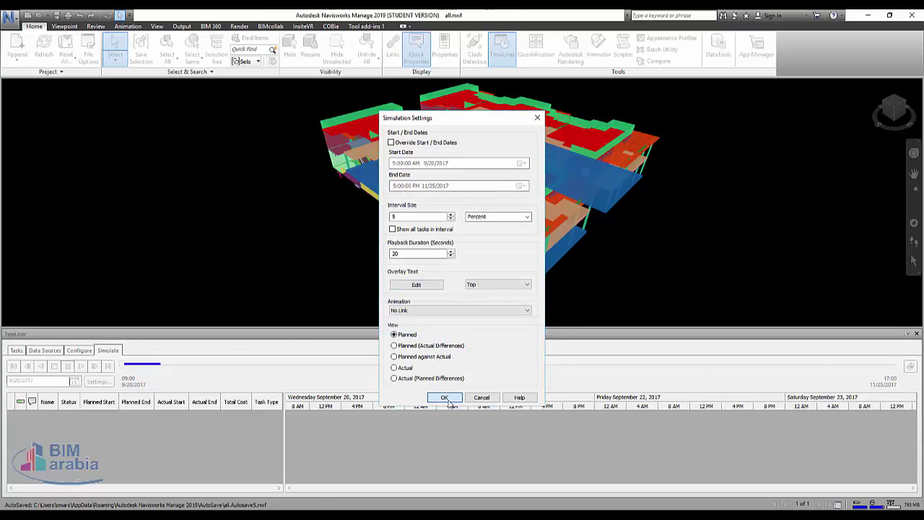
click(444, 397)
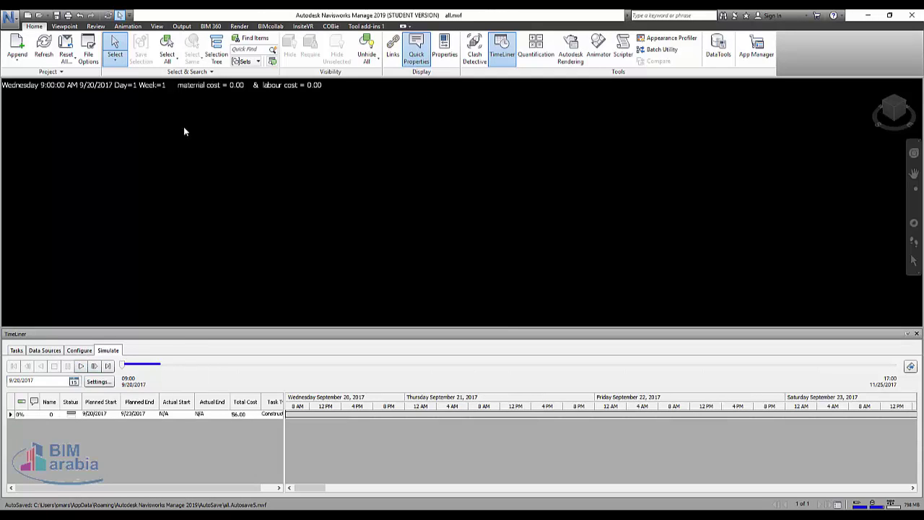
Step: Play the simulation to 1076.54 material and 507.54 labour cost, review tasks, and reopen Settings
click(81, 366)
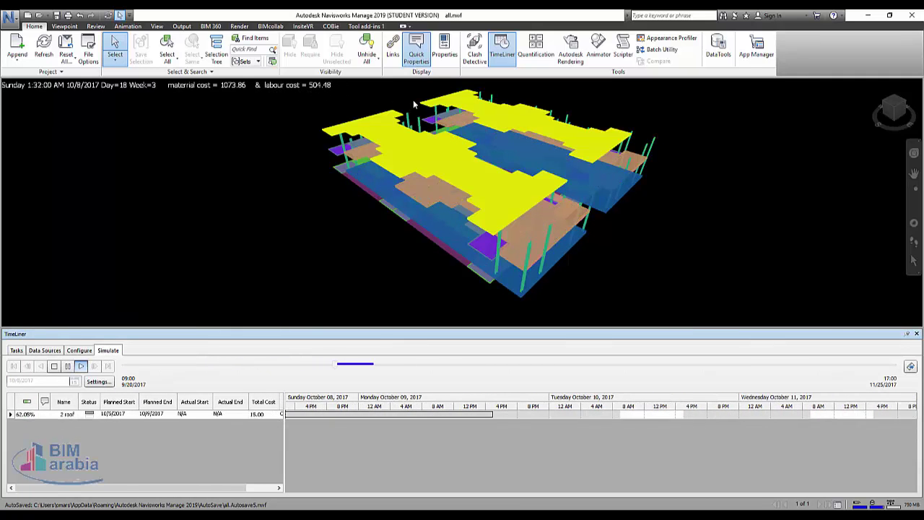
click(16, 350)
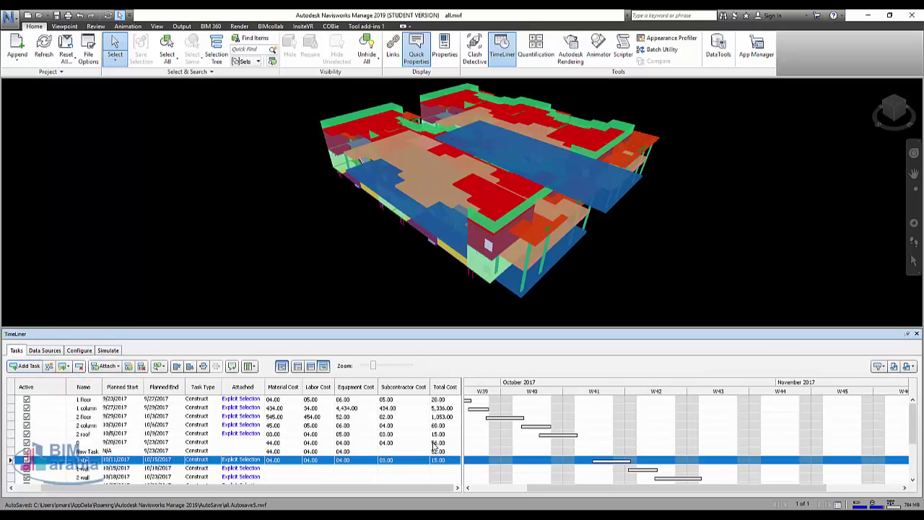
click(107, 351)
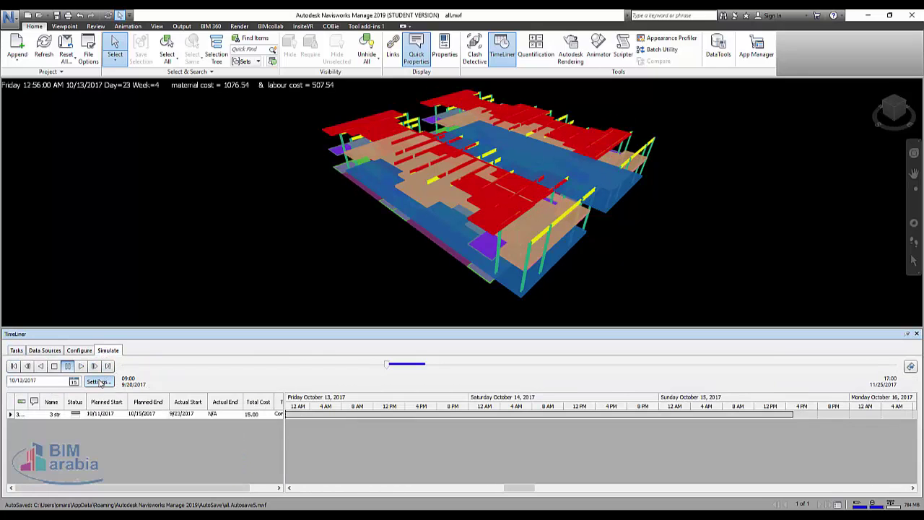
click(100, 381)
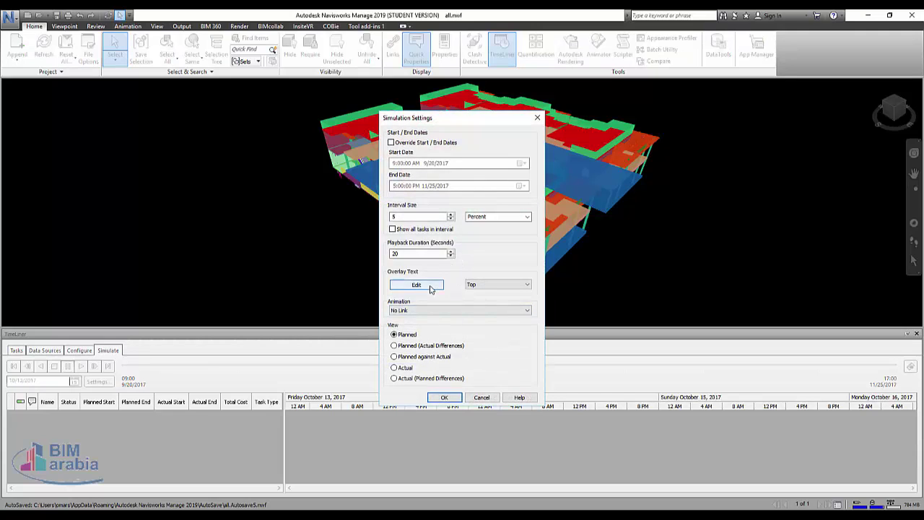
Step: Append '& total cost =' followed by the Total Cost field to the overlay text
click(441, 286)
click(497, 270)
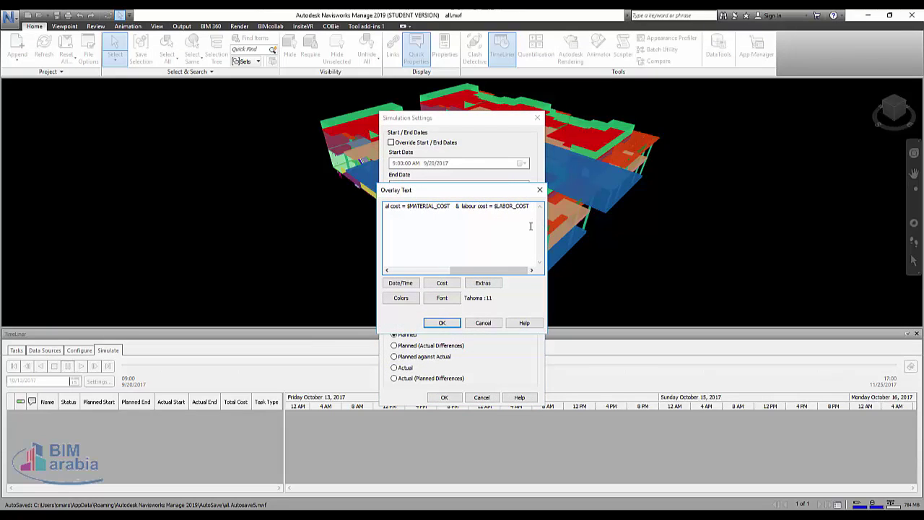
text(& tot)
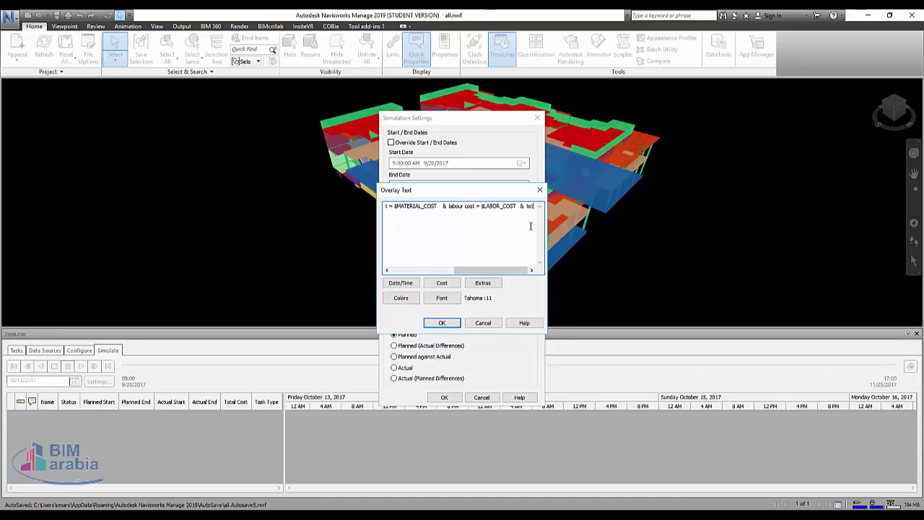
text(al cost)
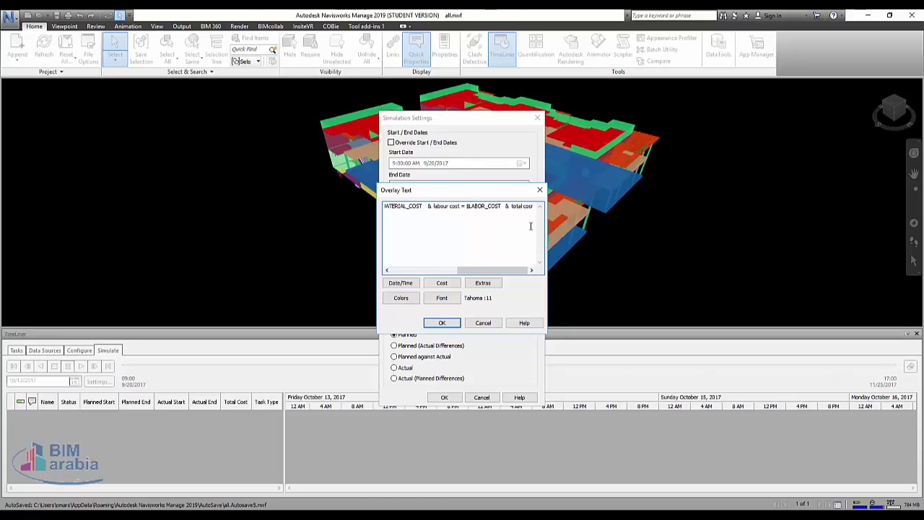
text( =)
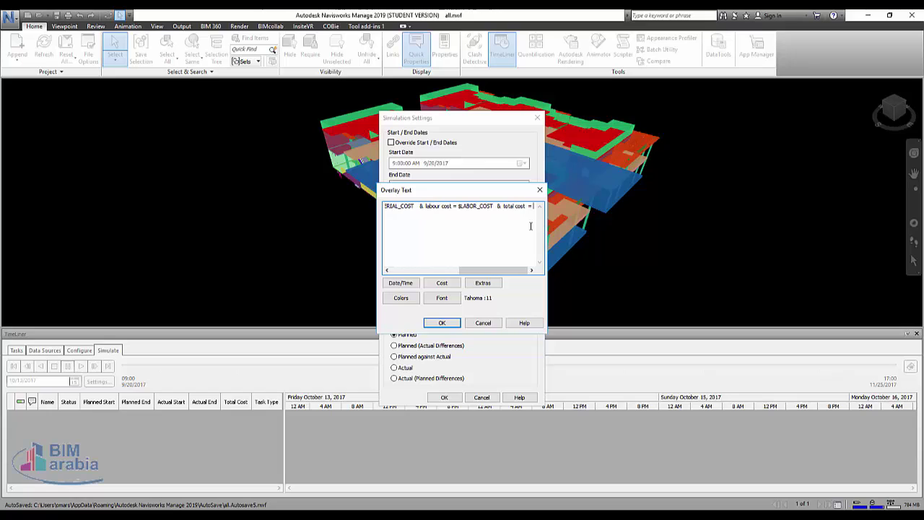
click(443, 284)
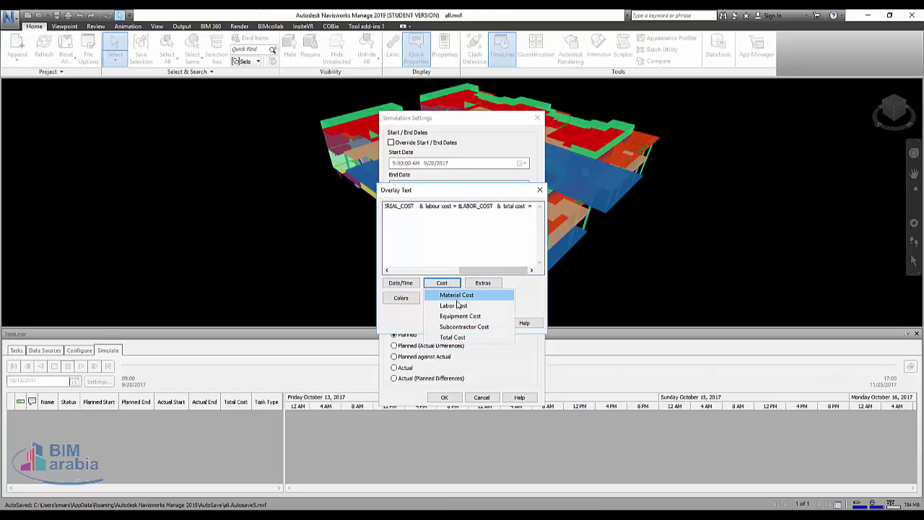
click(471, 337)
click(441, 323)
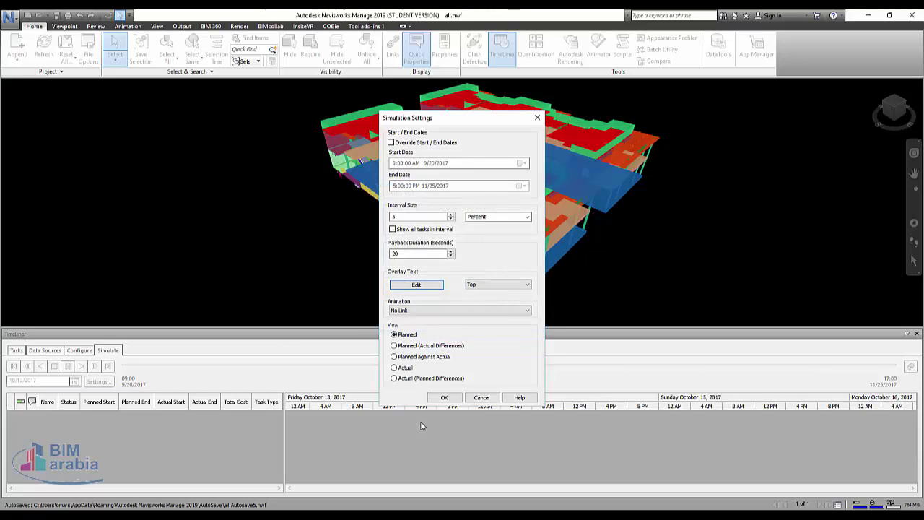
Step: Apply the settings and play the simulation, pausing at 10/21/2017 with total cost 6555.00
click(445, 398)
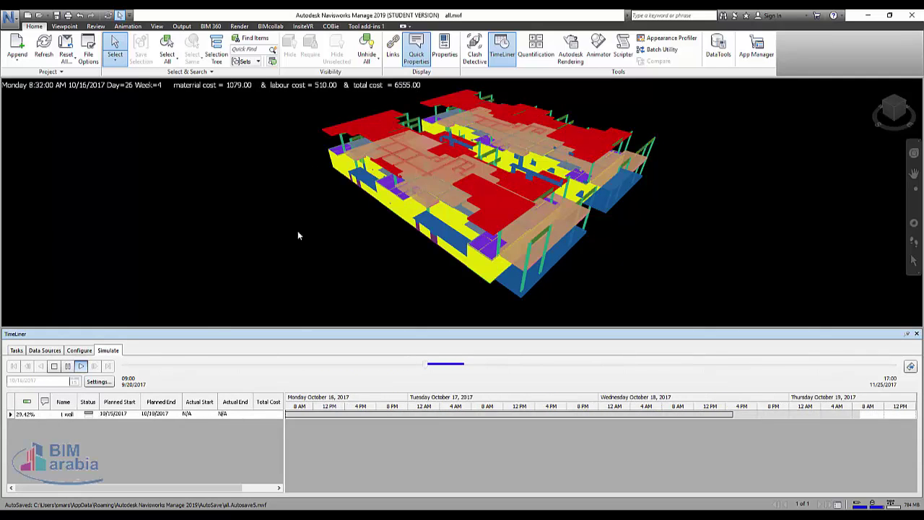
click(67, 366)
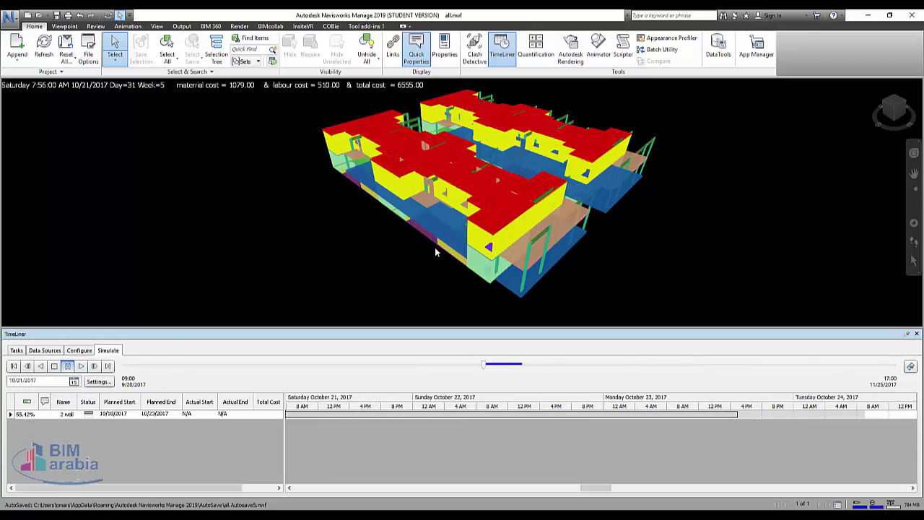